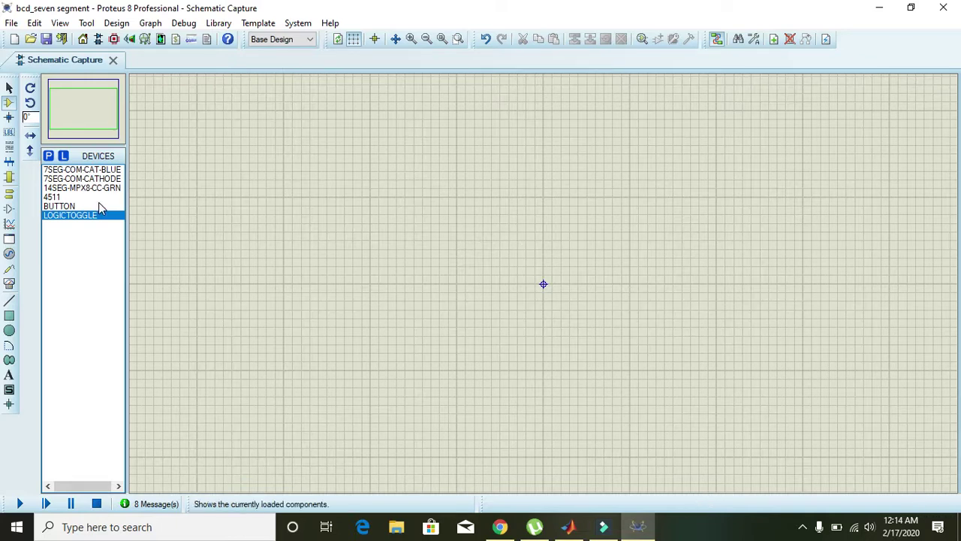
# Place the 4511 decoder as U1 near the centre of the empty schematic
pyautogui.click(54, 197)
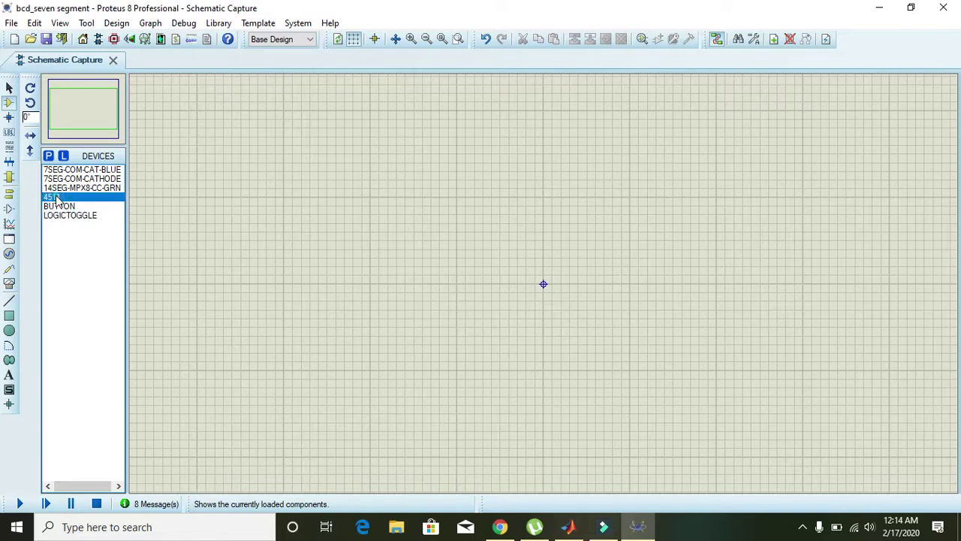
pyautogui.click(477, 238)
pyautogui.click(489, 262)
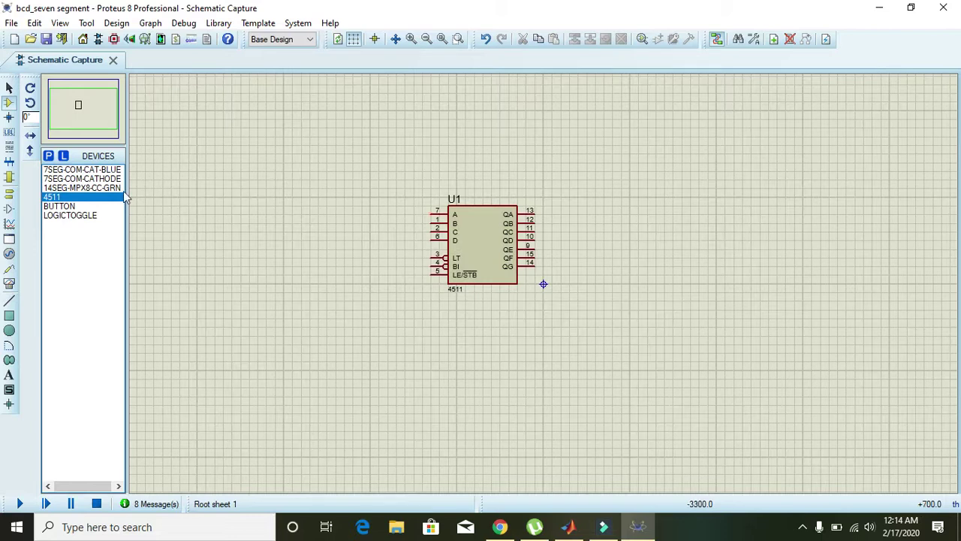
pyautogui.click(75, 206)
# Place four push buttons stacked vertically to the left of U1
pyautogui.click(337, 180)
pyautogui.click(338, 179)
pyautogui.click(337, 209)
pyautogui.click(337, 224)
pyautogui.click(335, 255)
pyautogui.click(338, 266)
pyautogui.click(341, 297)
pyautogui.click(338, 309)
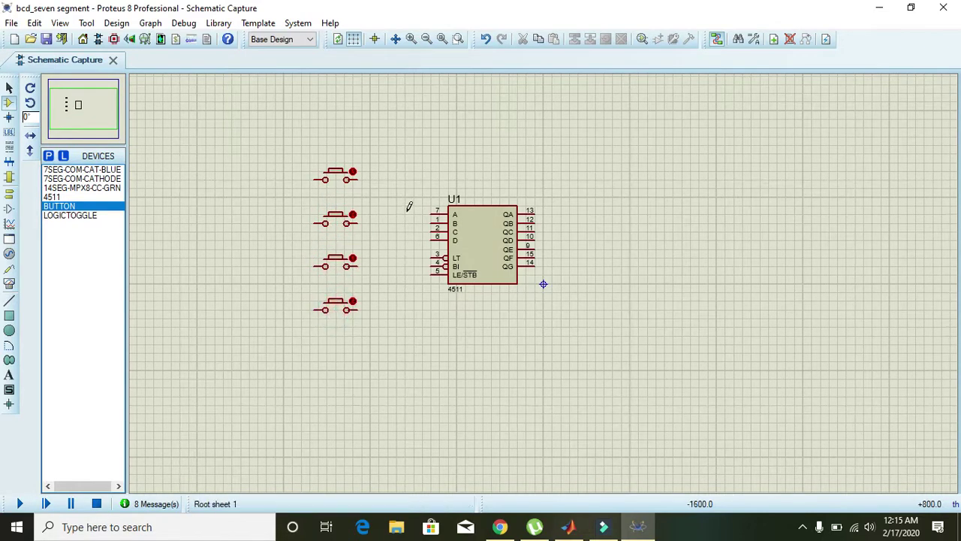
# Wire U1's inputs A, B, C and D to the four buttons, top to bottom
pyautogui.click(431, 211)
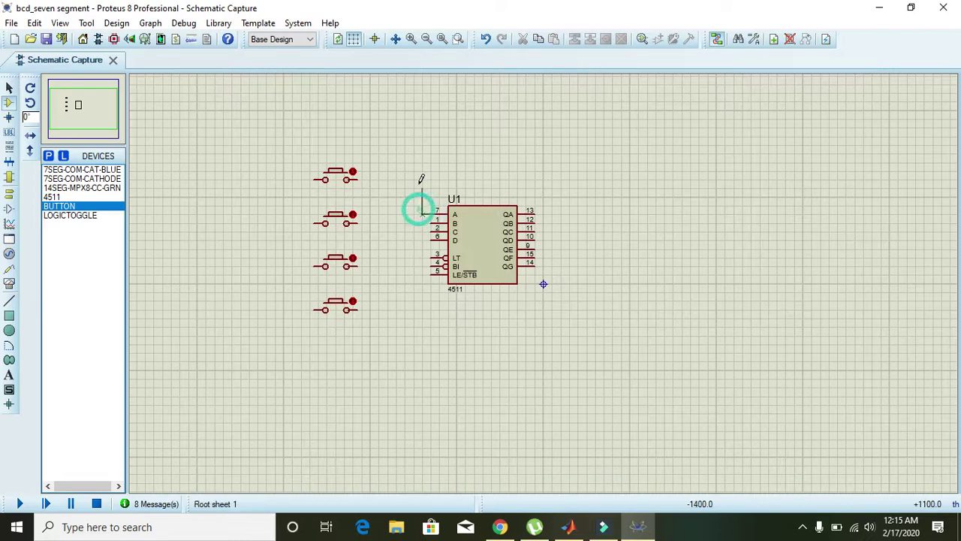
pyautogui.click(349, 179)
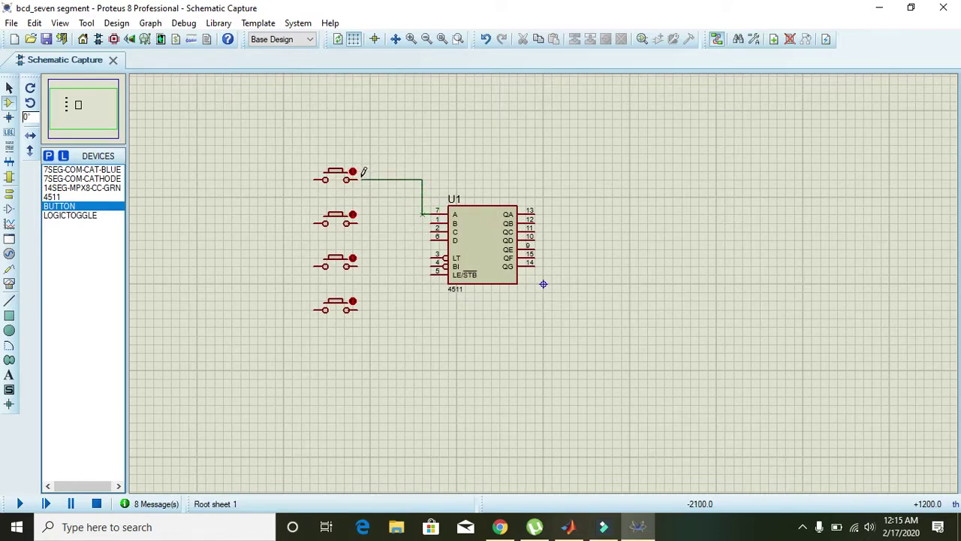
pyautogui.click(426, 223)
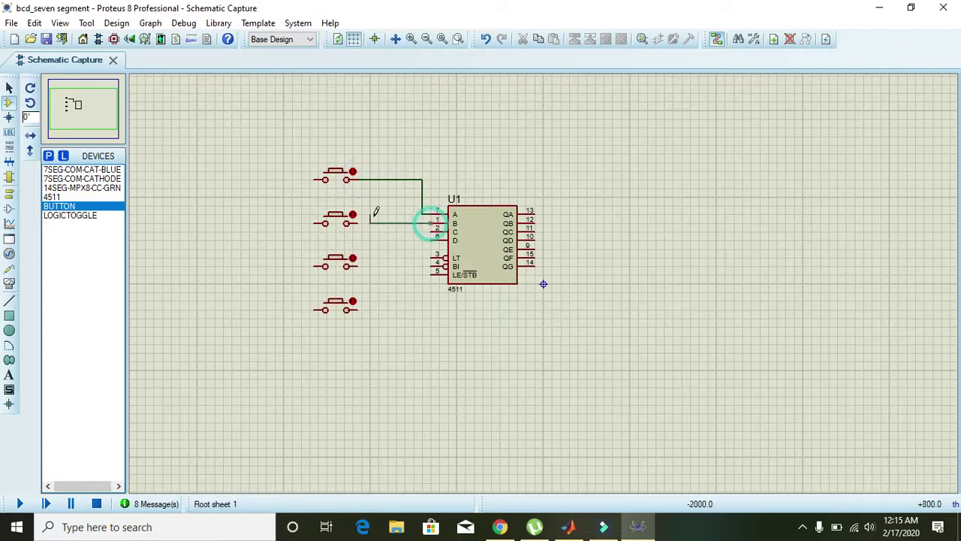
pyautogui.click(351, 223)
pyautogui.click(431, 232)
pyautogui.click(385, 264)
pyautogui.click(357, 265)
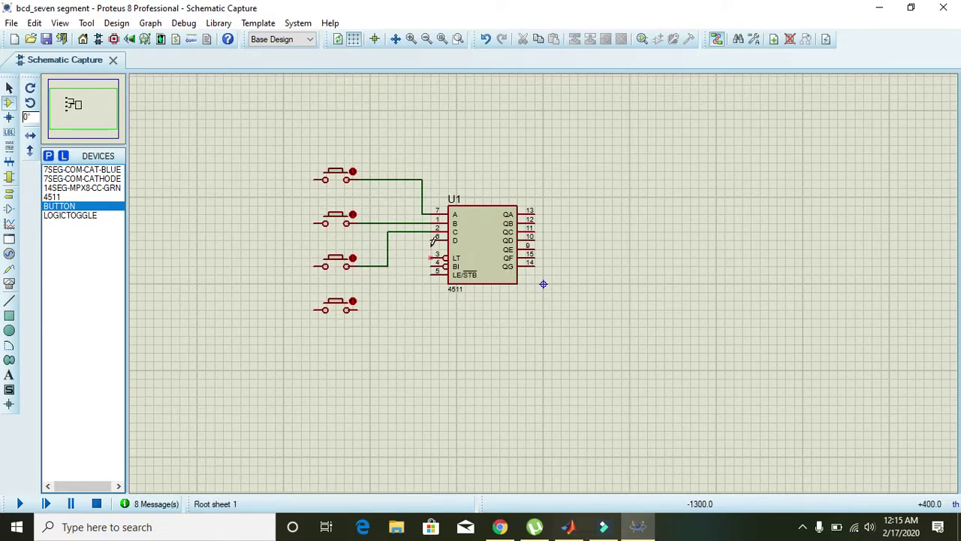
pyautogui.click(432, 240)
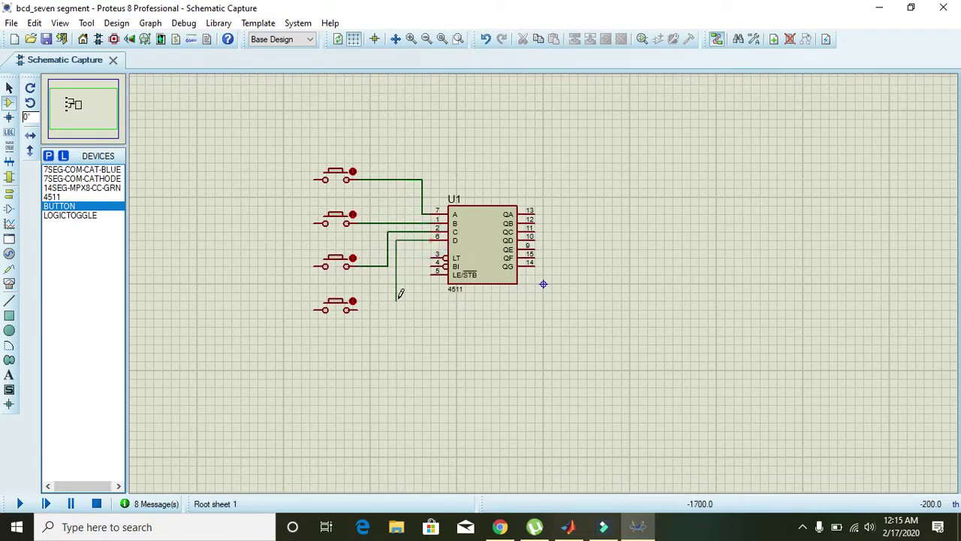
pyautogui.click(350, 308)
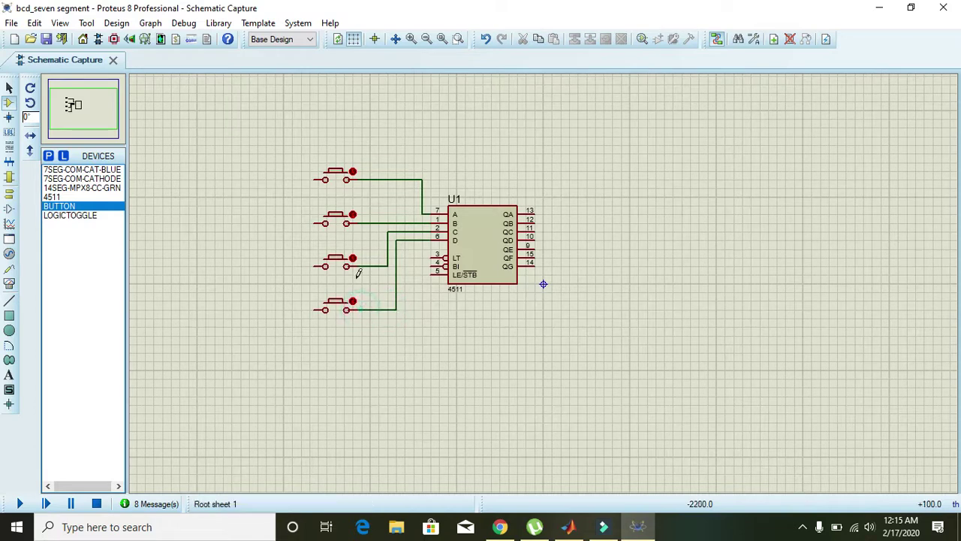
# Join the left terminals of all four buttons with one common wire
pyautogui.click(313, 179)
pyautogui.click(315, 225)
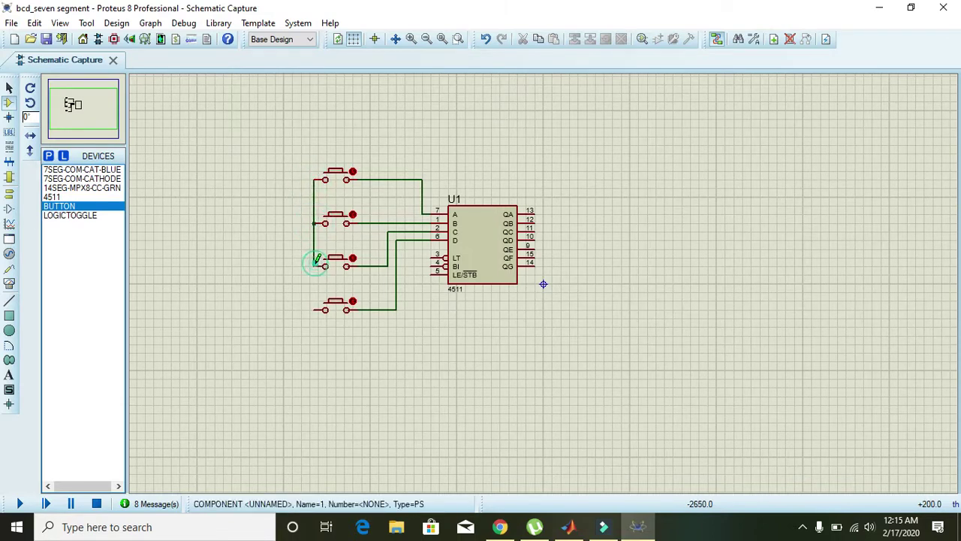
pyautogui.click(314, 269)
pyautogui.click(314, 308)
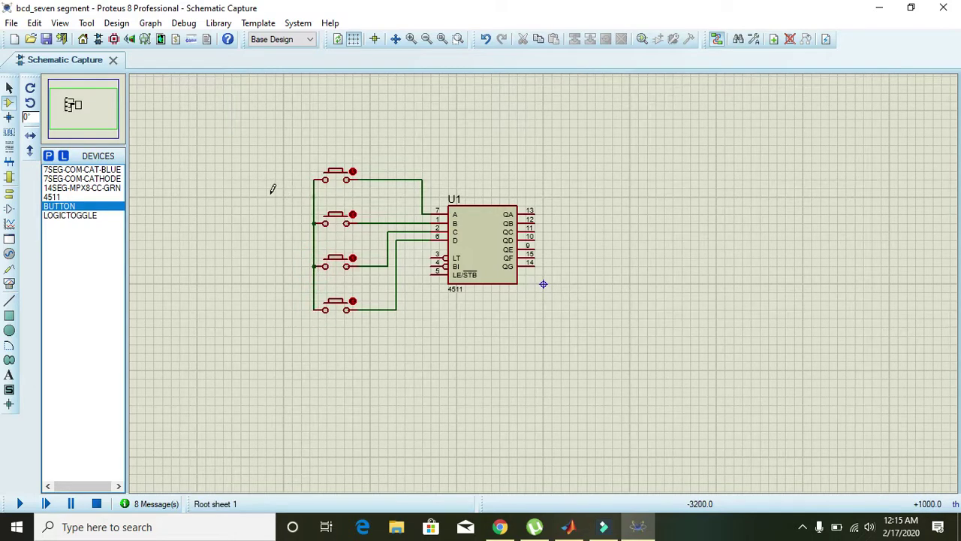
# Place a LOGICTOGGLE, wire it to the shared wire, and test it at 1 then 0
pyautogui.click(88, 216)
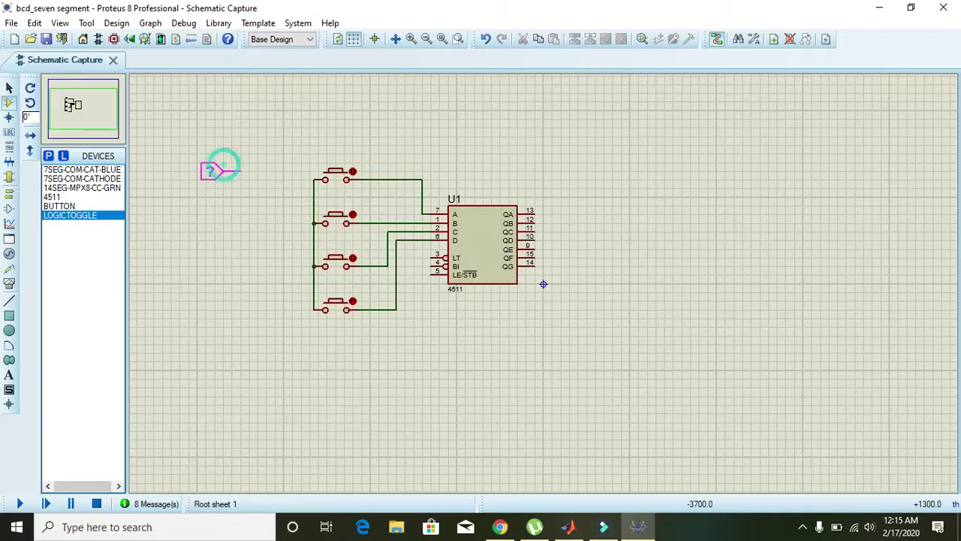
pyautogui.click(215, 169)
pyautogui.click(241, 170)
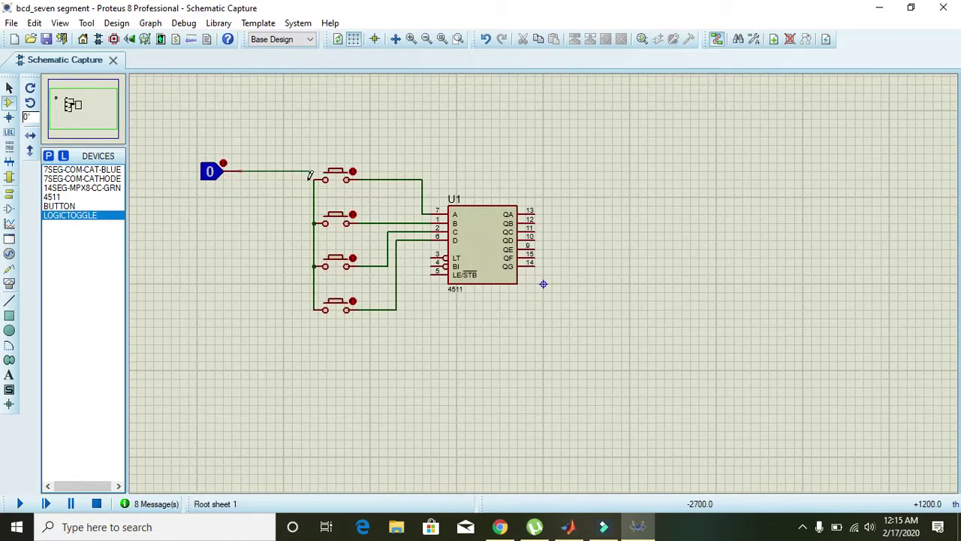
pyautogui.click(313, 179)
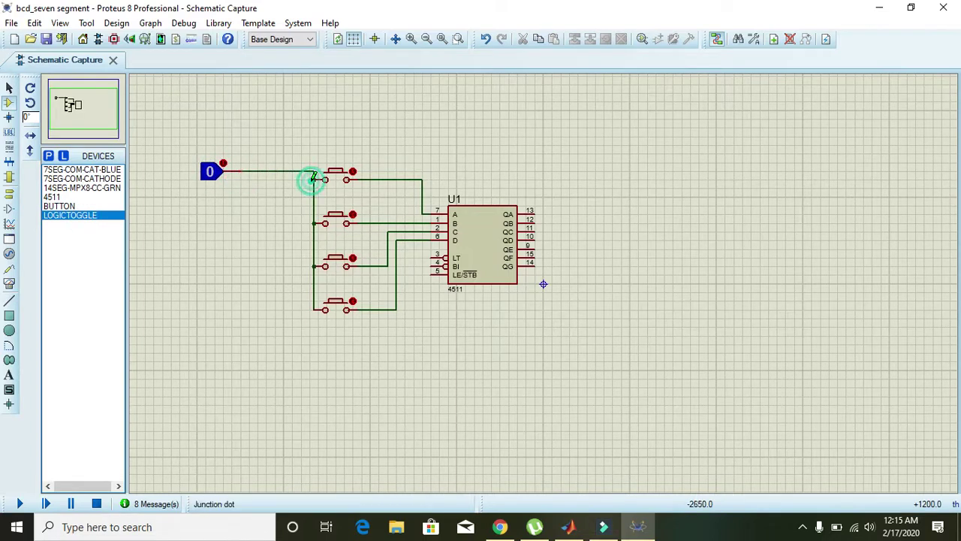
pyautogui.click(213, 174)
pyautogui.click(213, 174)
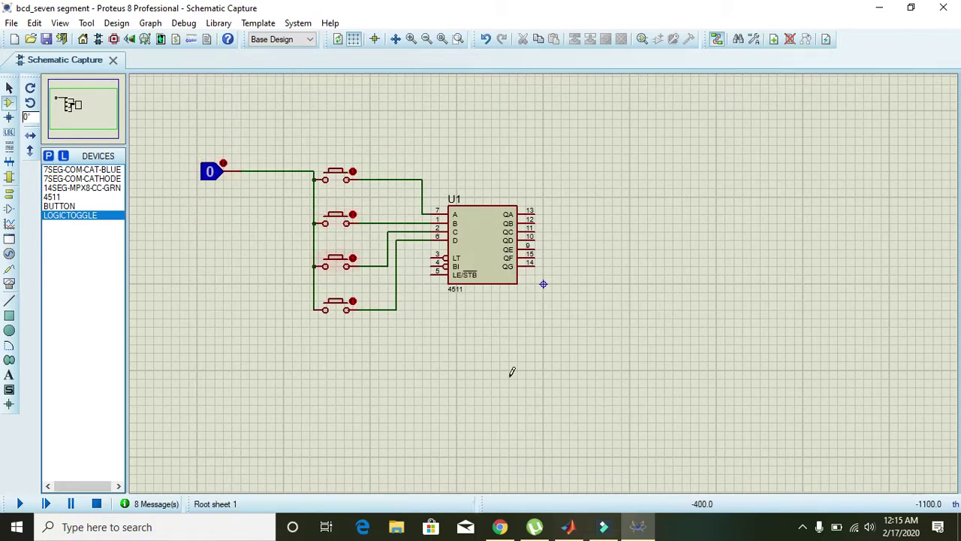
# Place a 7SEG-COM-CATHODE display to the right of U1
pyautogui.click(77, 178)
pyautogui.click(644, 230)
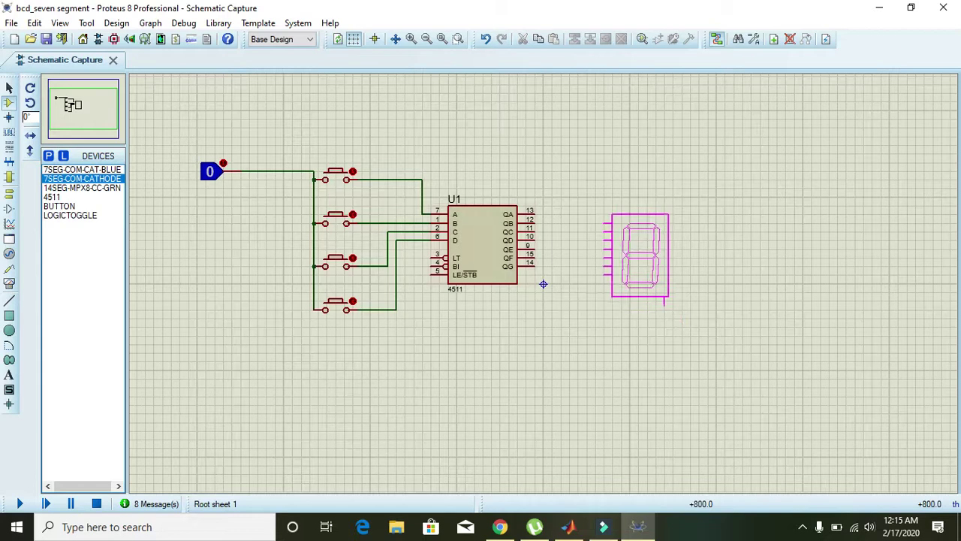
pyautogui.click(640, 238)
# Wire outputs QA, QB, QC and QD to display segments A–D
pyautogui.click(605, 213)
pyautogui.click(536, 214)
pyautogui.click(605, 223)
pyautogui.click(535, 223)
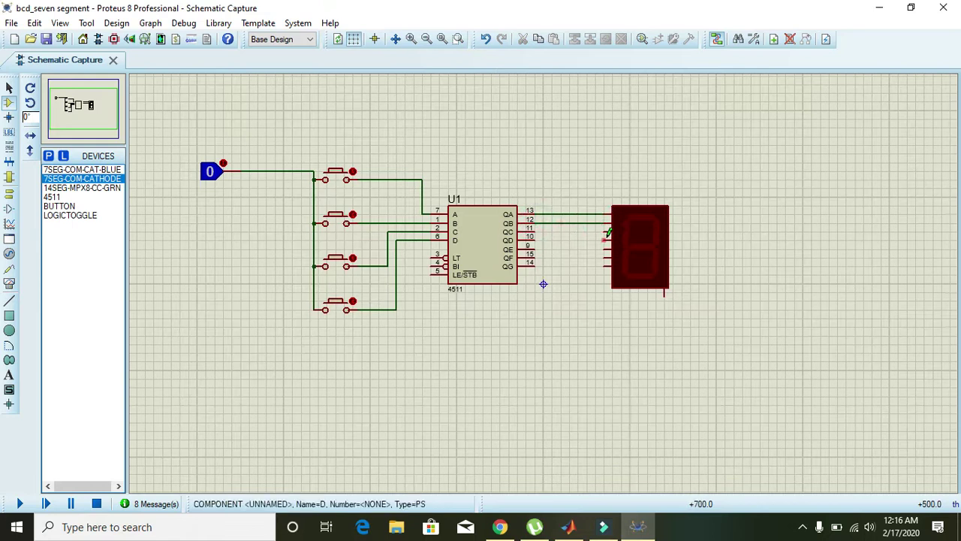
pyautogui.click(606, 232)
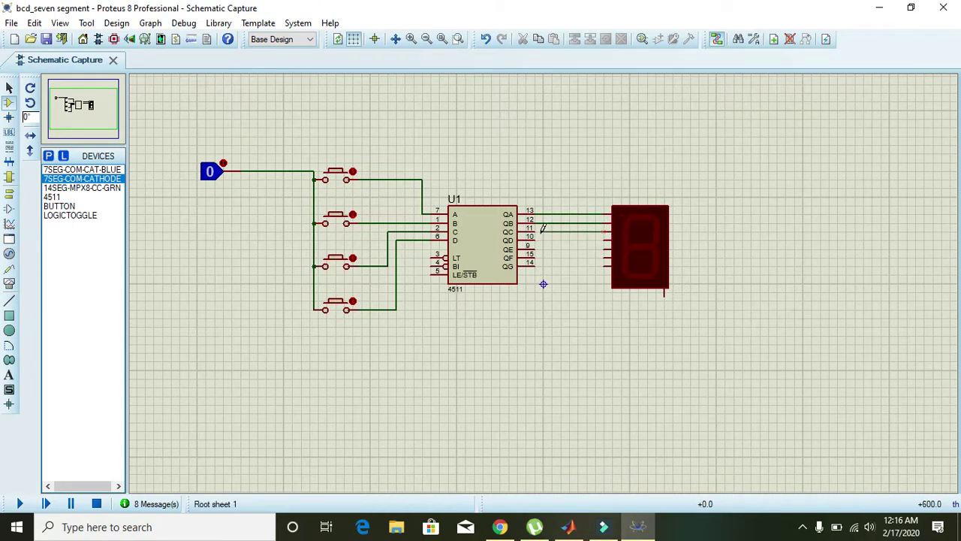
pyautogui.click(536, 232)
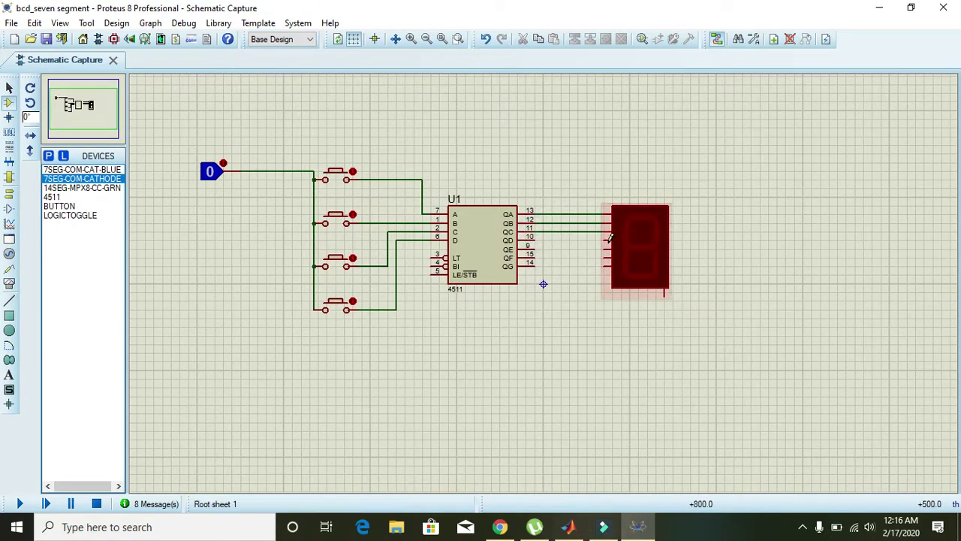
pyautogui.click(606, 241)
pyautogui.click(536, 240)
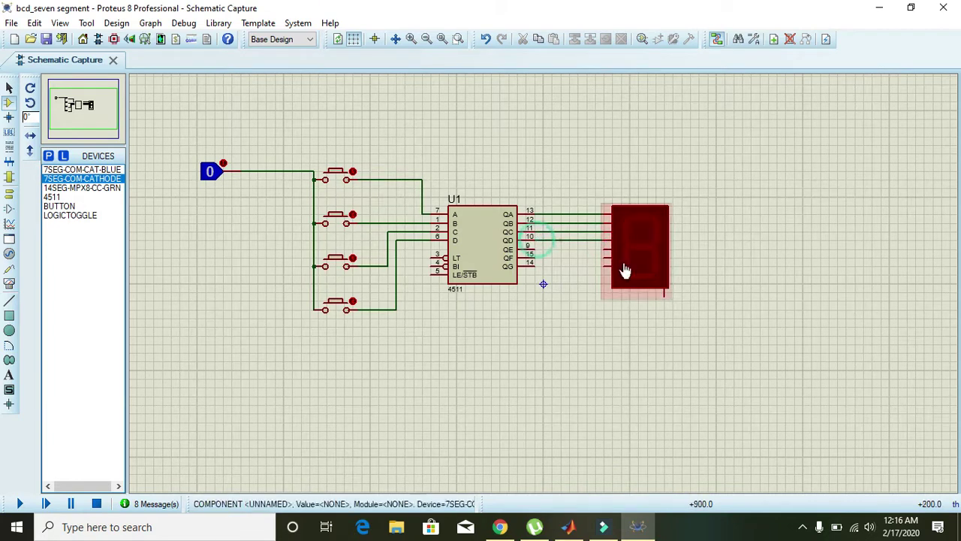
# Wire outputs QE, QF and QG to display segments E–G
pyautogui.click(605, 249)
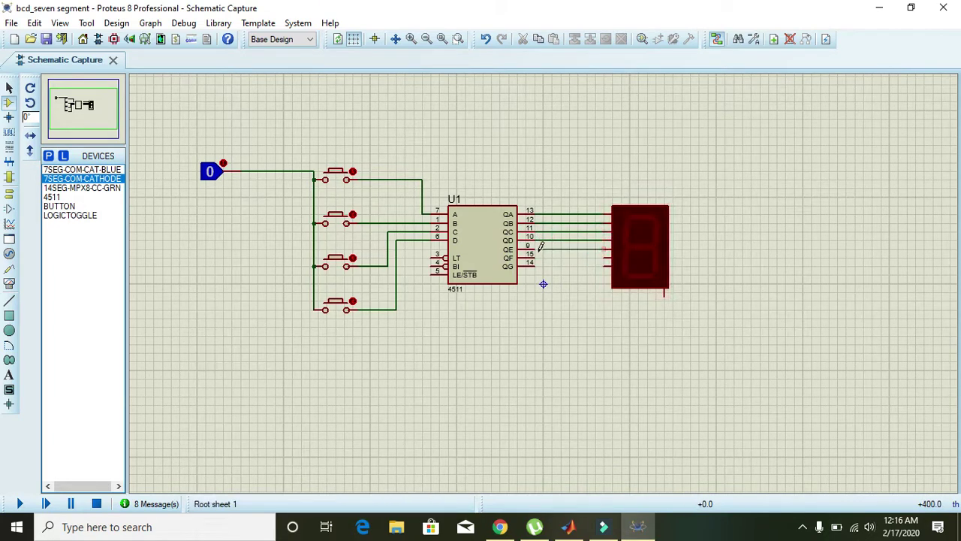
pyautogui.click(536, 248)
pyautogui.click(605, 258)
pyautogui.click(536, 258)
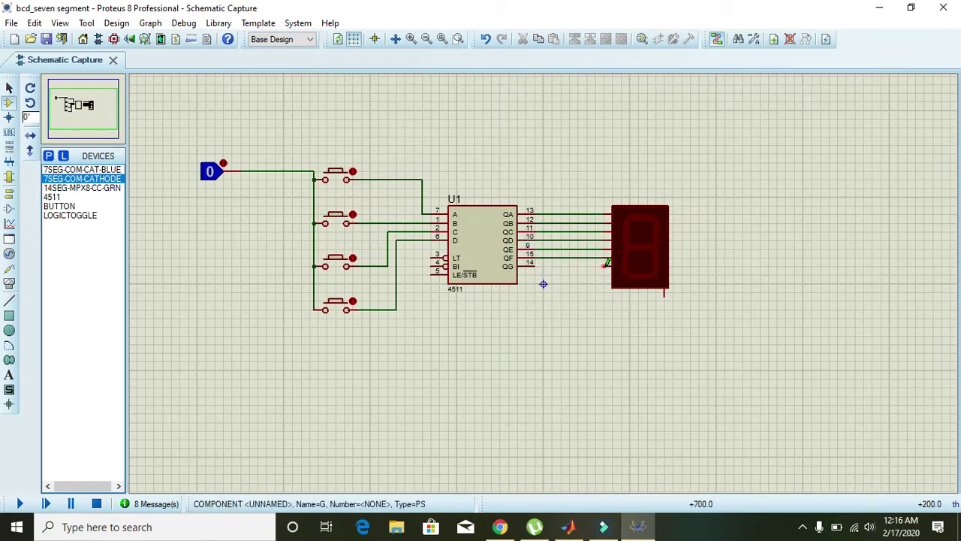
pyautogui.click(605, 265)
pyautogui.click(536, 265)
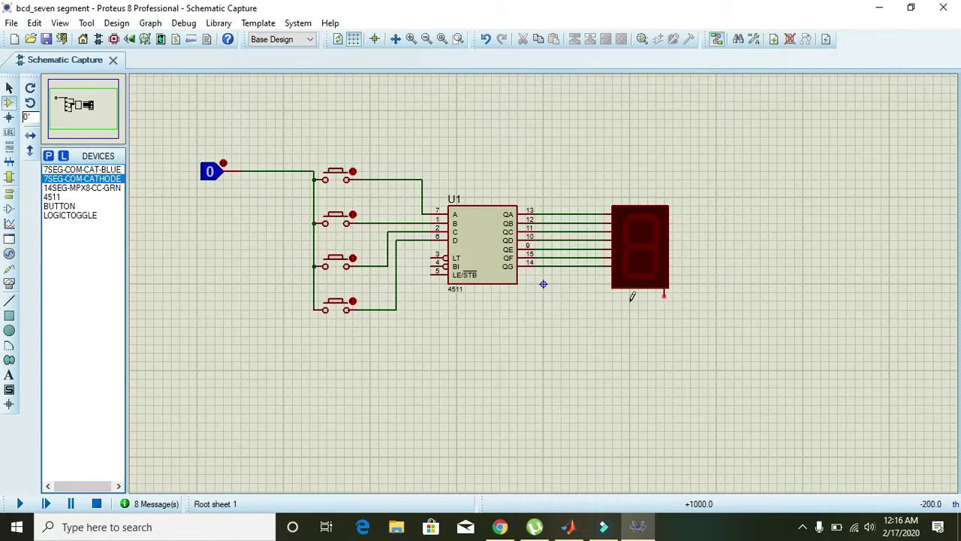
# Place a ground below the display and wire the display's common pin and U1's LE/STB to it
pyautogui.click(9, 194)
pyautogui.click(46, 215)
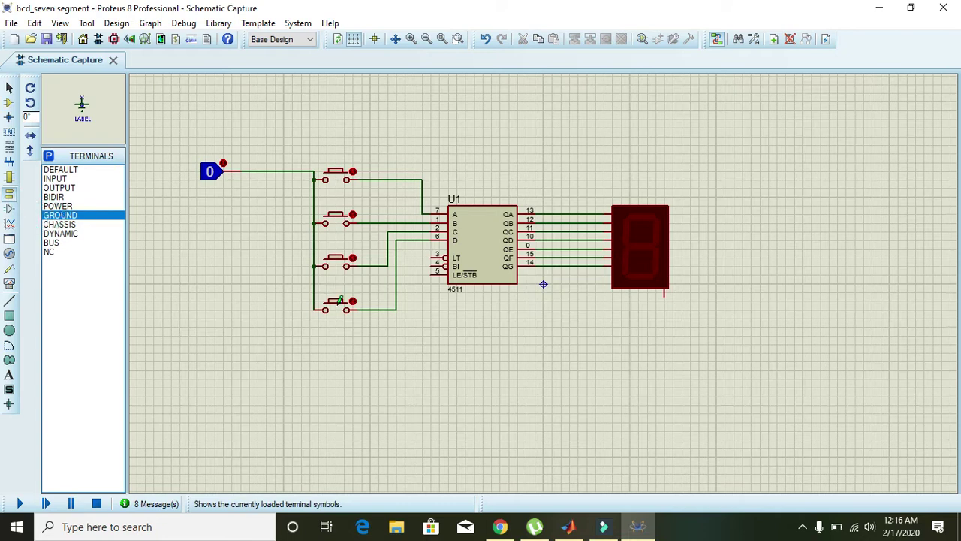
pyautogui.click(618, 344)
pyautogui.click(663, 344)
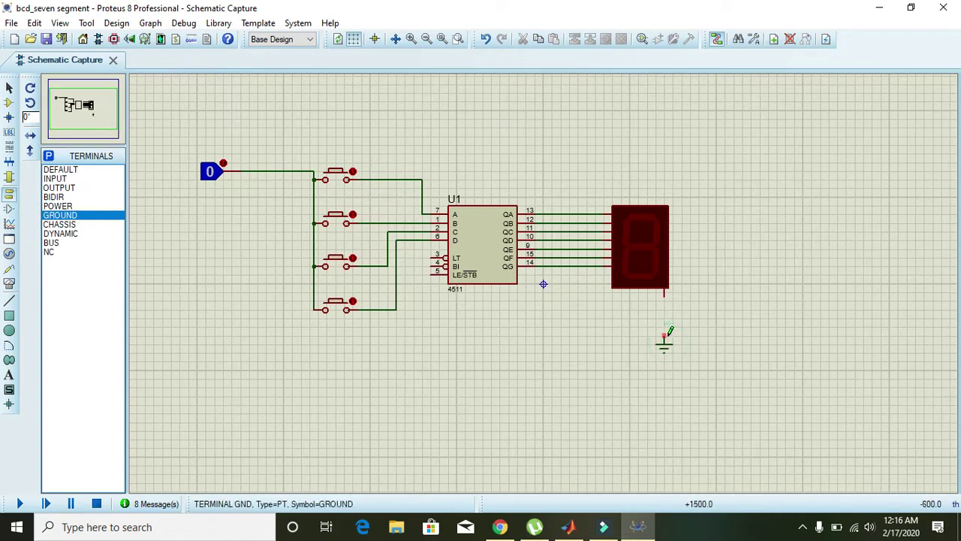
pyautogui.click(665, 335)
pyautogui.click(664, 295)
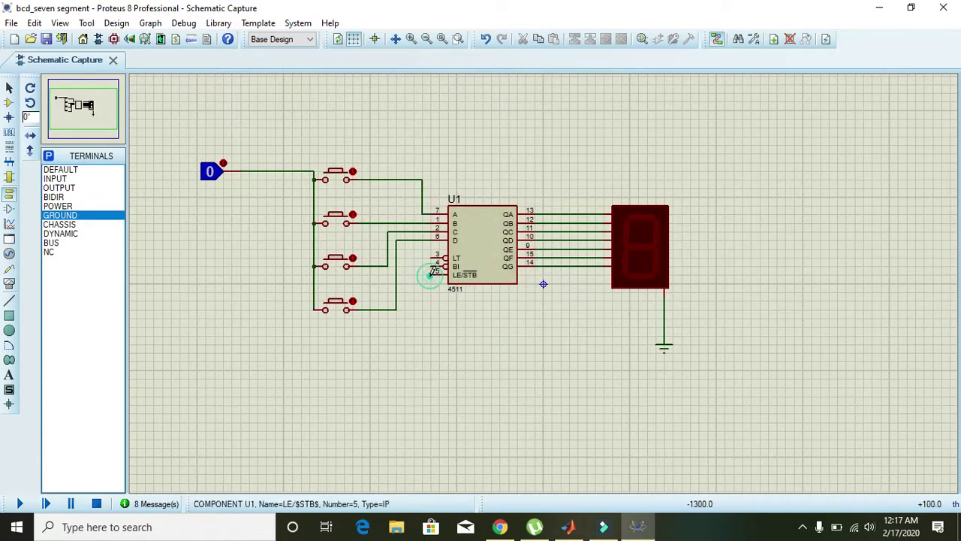
pyautogui.click(430, 275)
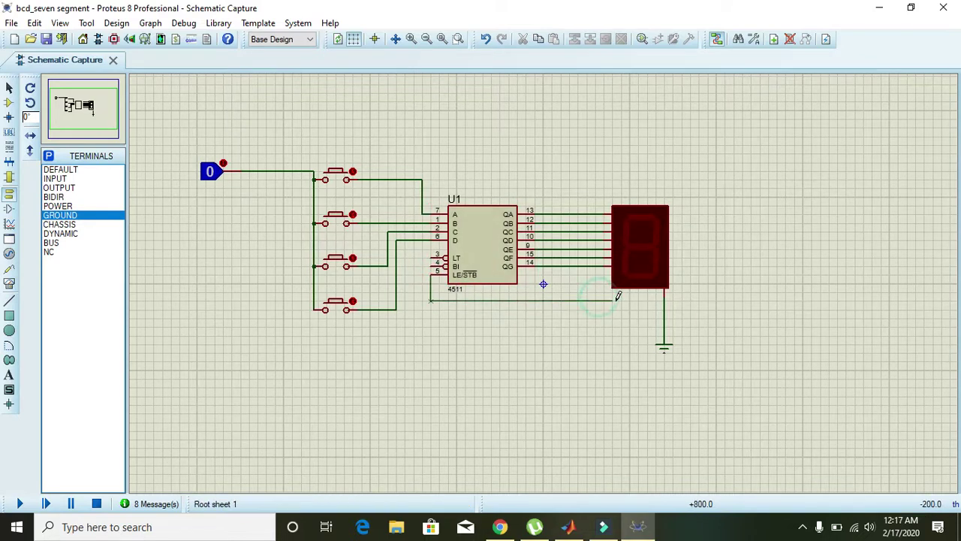
pyautogui.click(665, 297)
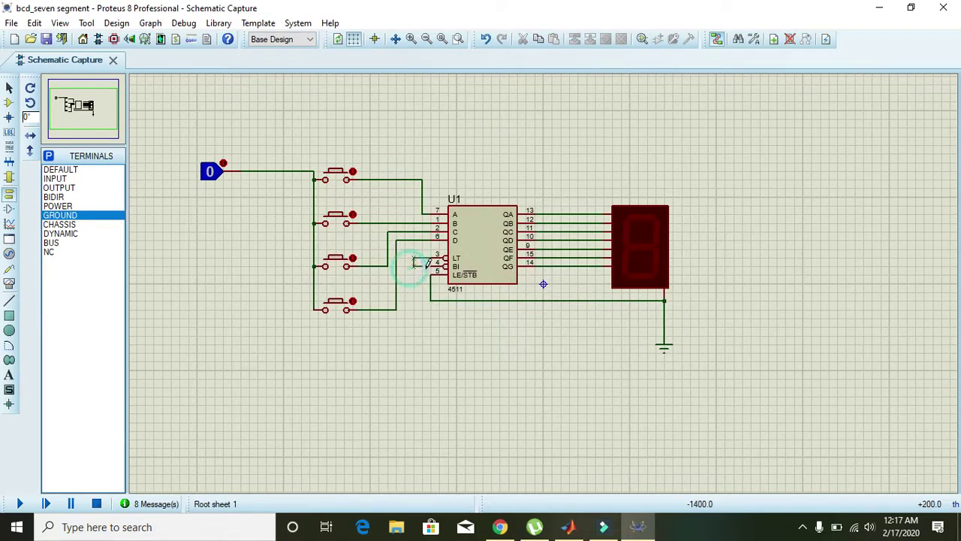
# Draw a wire from the LT/BI pins down and left to an open end below the circuit
pyautogui.click(434, 258)
pyautogui.click(418, 262)
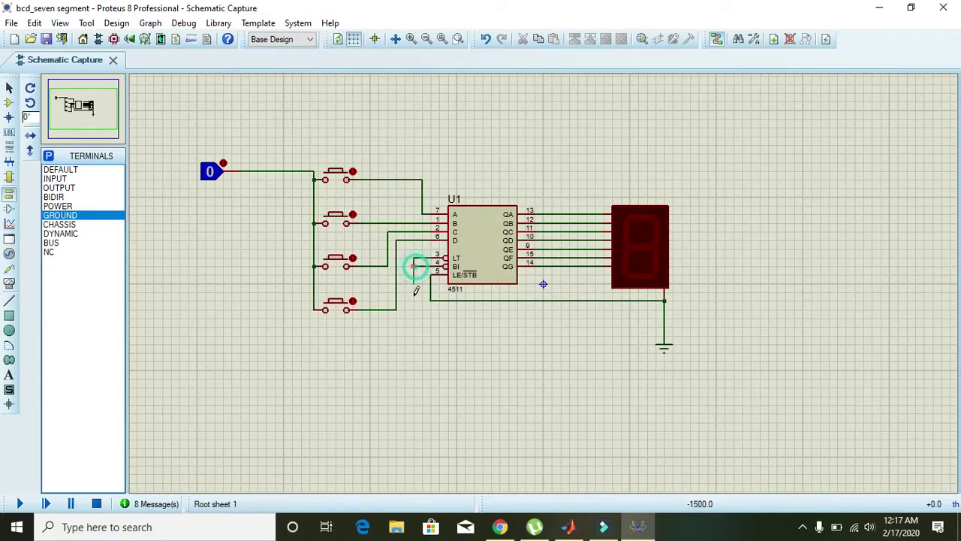
pyautogui.click(409, 377)
pyautogui.doubleClick(343, 378)
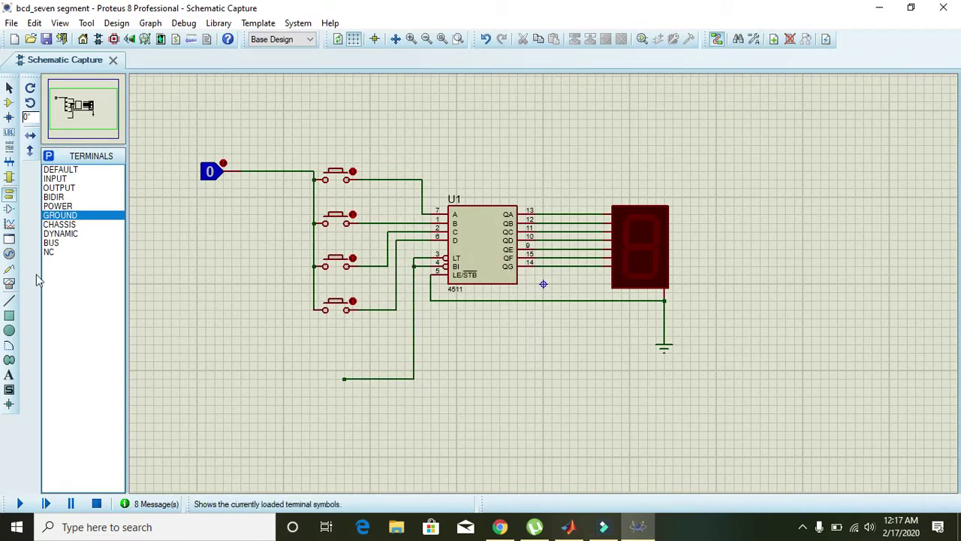
pyautogui.click(9, 253)
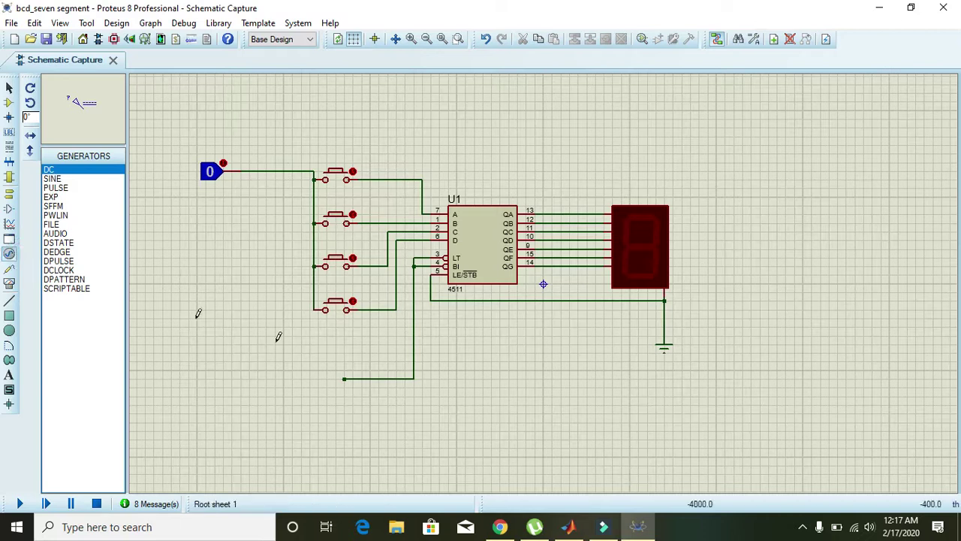
# Place a DC generator U1(BI) at the wire's open end and set its voltage to 5 V
pyautogui.click(328, 372)
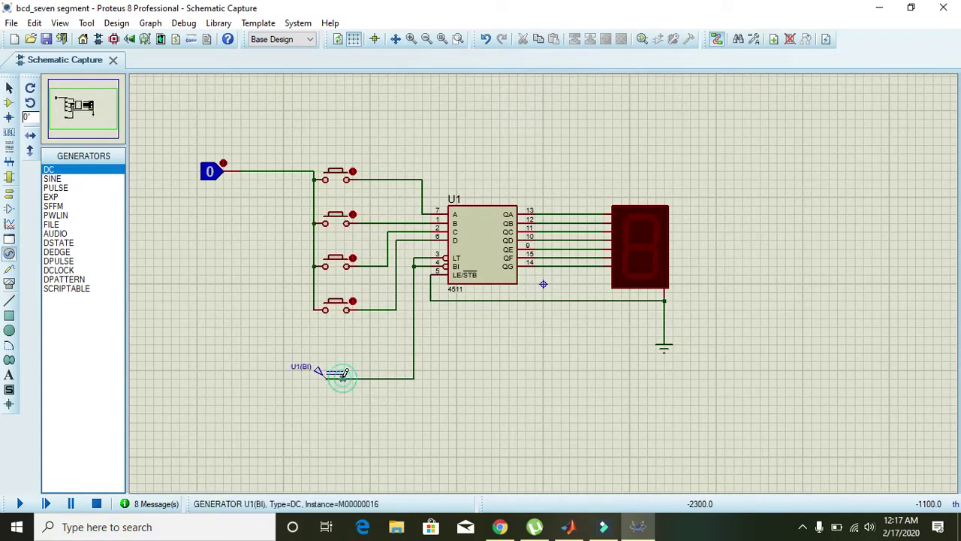
pyautogui.click(319, 376)
pyautogui.click(319, 376)
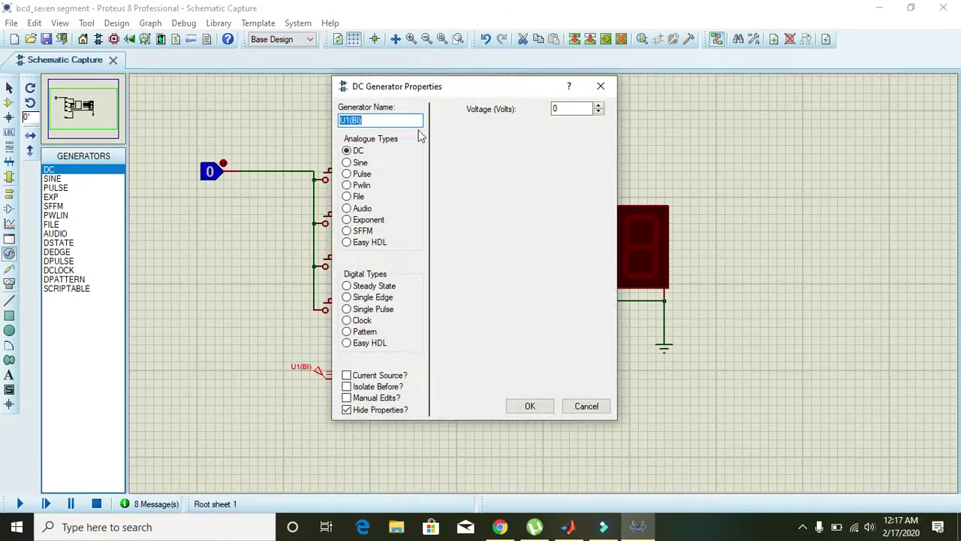
pyautogui.doubleClick(583, 108)
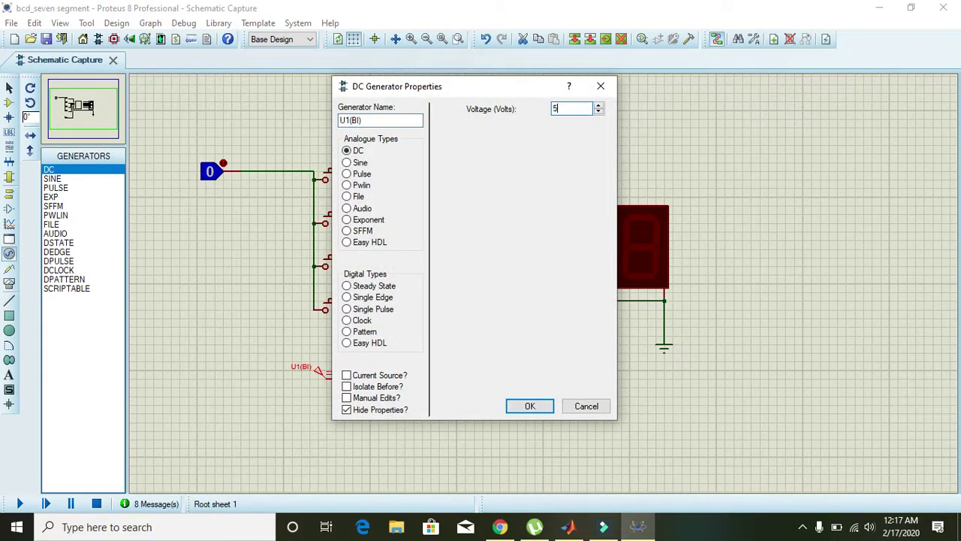
pyautogui.click(516, 401)
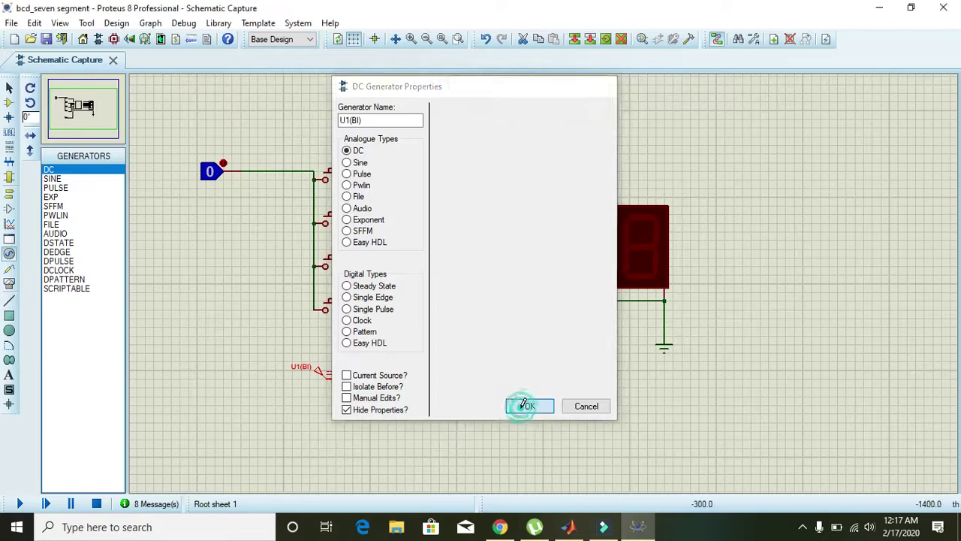
# Set the logic toggle to 1, run the simulation, and zoom out to view the whole circuit
pyautogui.click(224, 158)
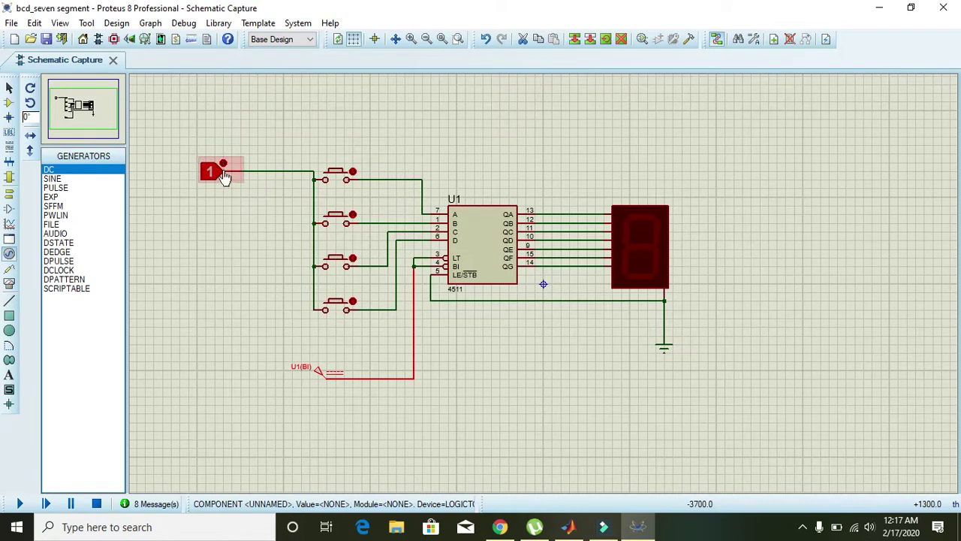
pyautogui.click(21, 505)
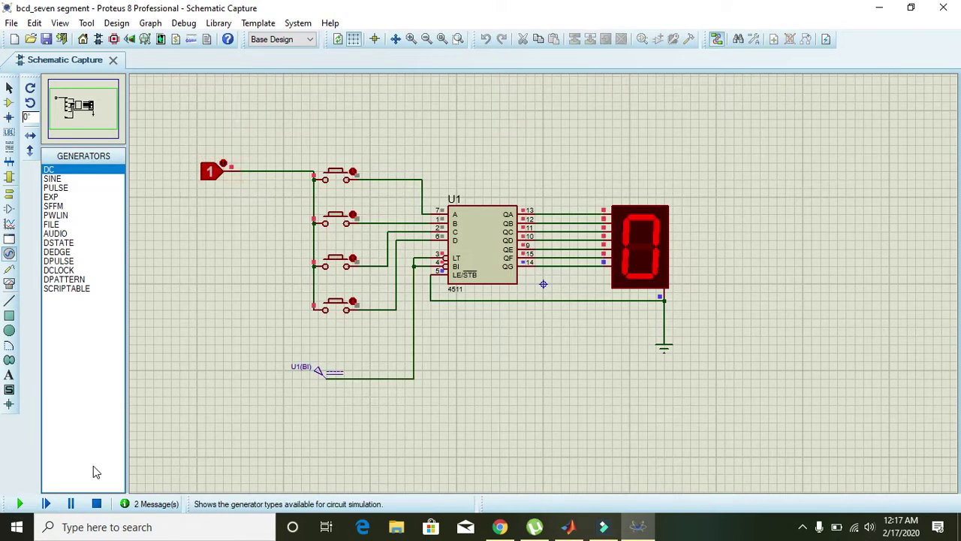
pyautogui.scroll(1, 167, 378)
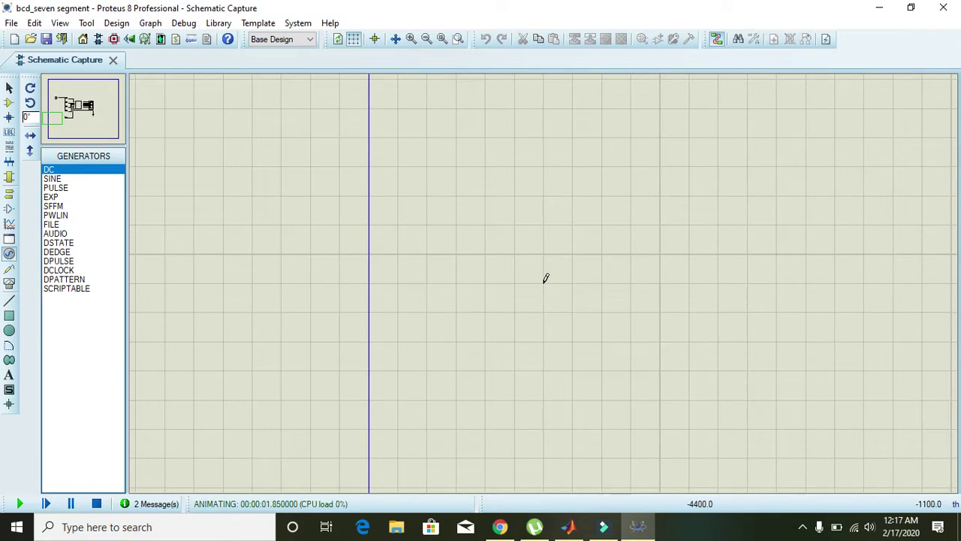
pyautogui.click(426, 39)
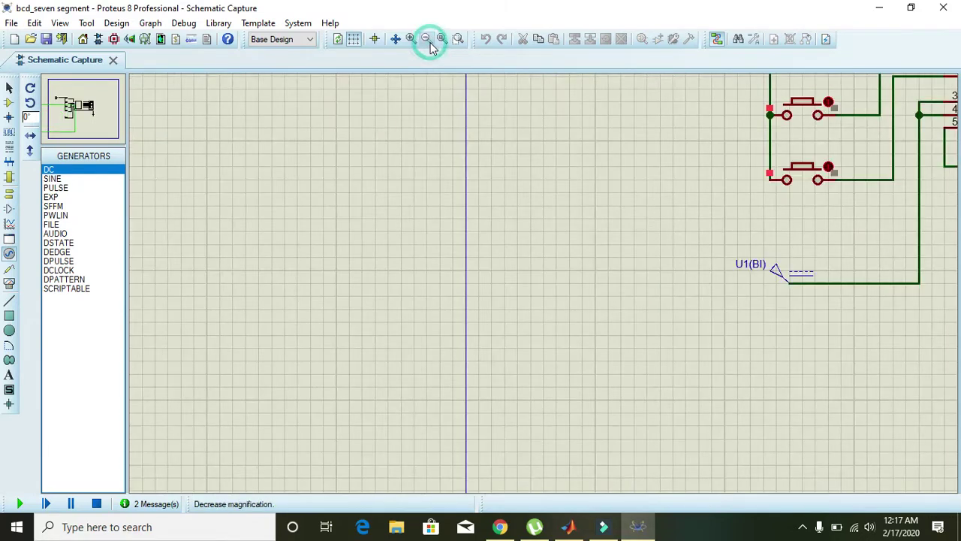
pyautogui.click(427, 39)
pyautogui.moveTo(827, 318); pyautogui.dragTo(946, 349)
pyautogui.moveTo(737, 255); pyautogui.dragTo(816, 124)
pyautogui.moveTo(735, 106); pyautogui.dragTo(732, 77)
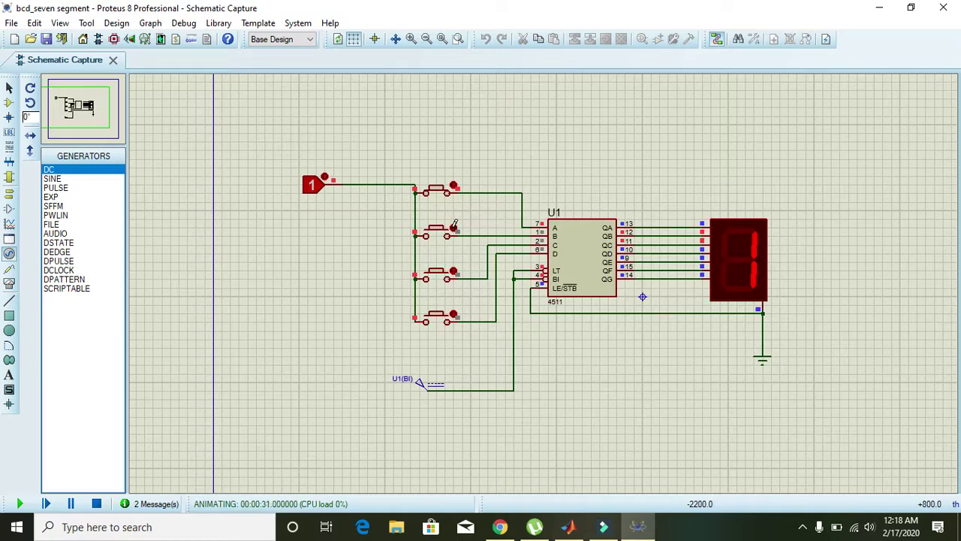
# Toggle the A and B buttons so the display steps through 0, 2, 3, 1 and 0
pyautogui.click(456, 177)
pyautogui.click(456, 221)
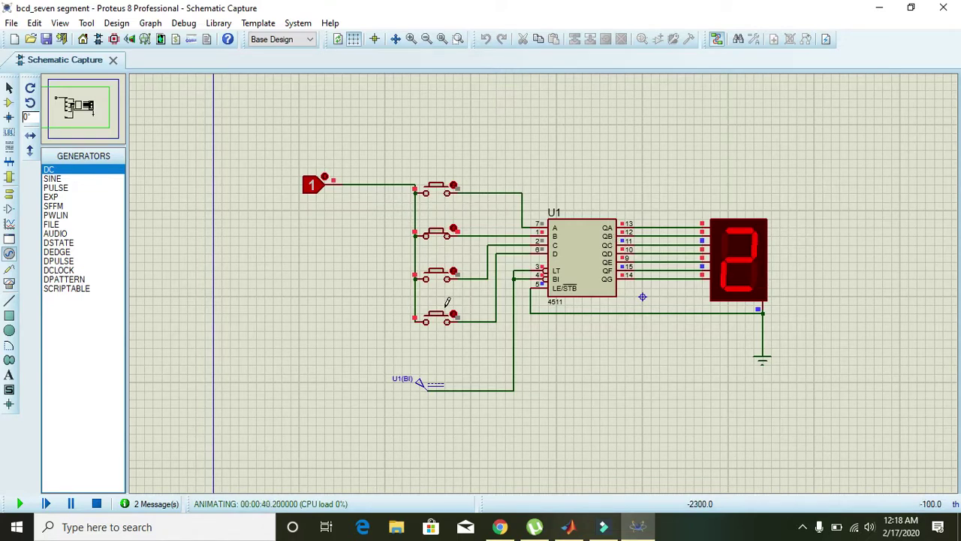
pyautogui.click(452, 184)
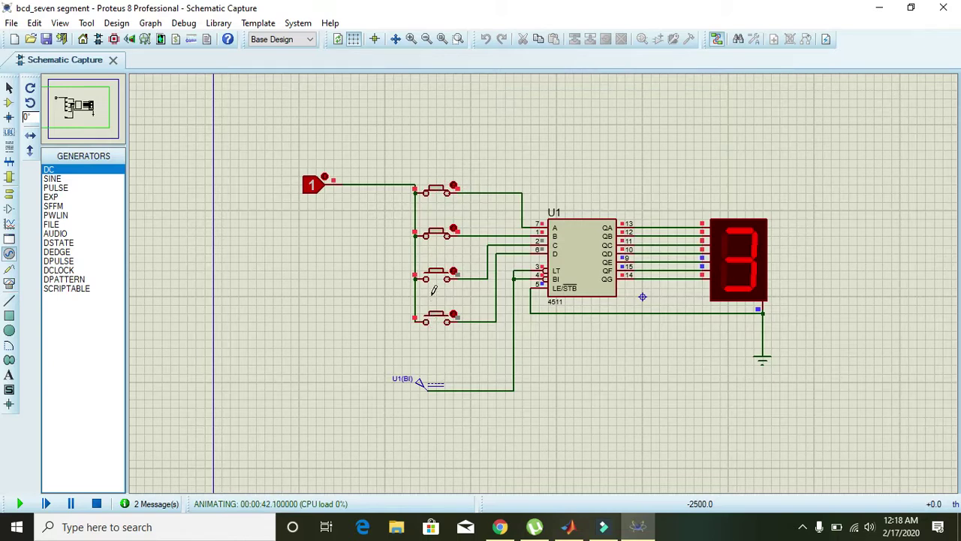
pyautogui.click(439, 201)
pyautogui.click(454, 227)
pyautogui.click(454, 182)
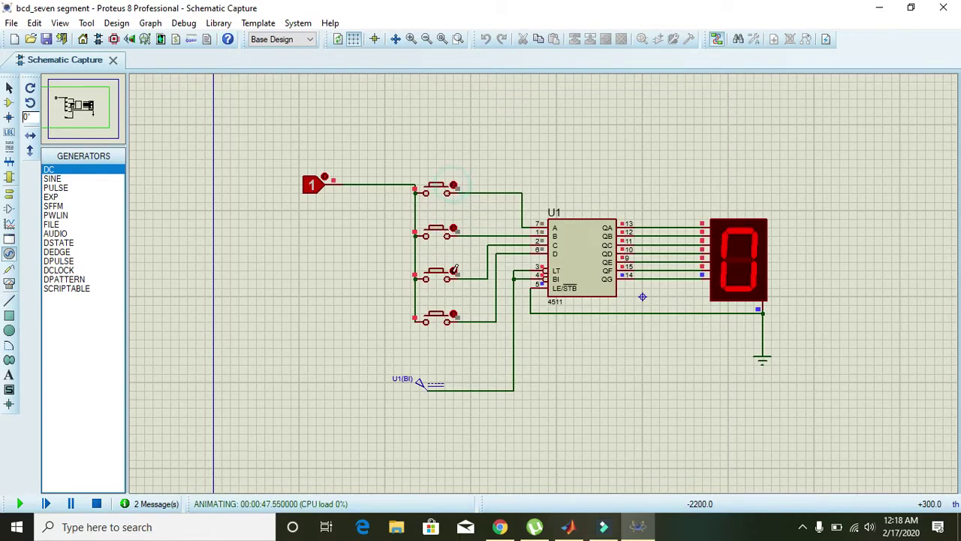
# Press the C, A and B buttons to show 4, 5, 7, 6, 7, then press D to blank the display
pyautogui.click(455, 269)
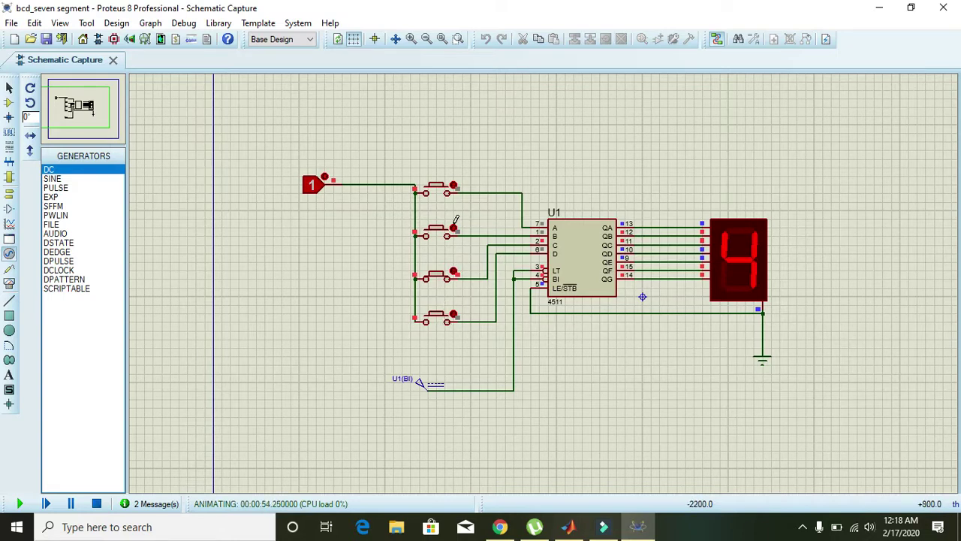
pyautogui.click(454, 184)
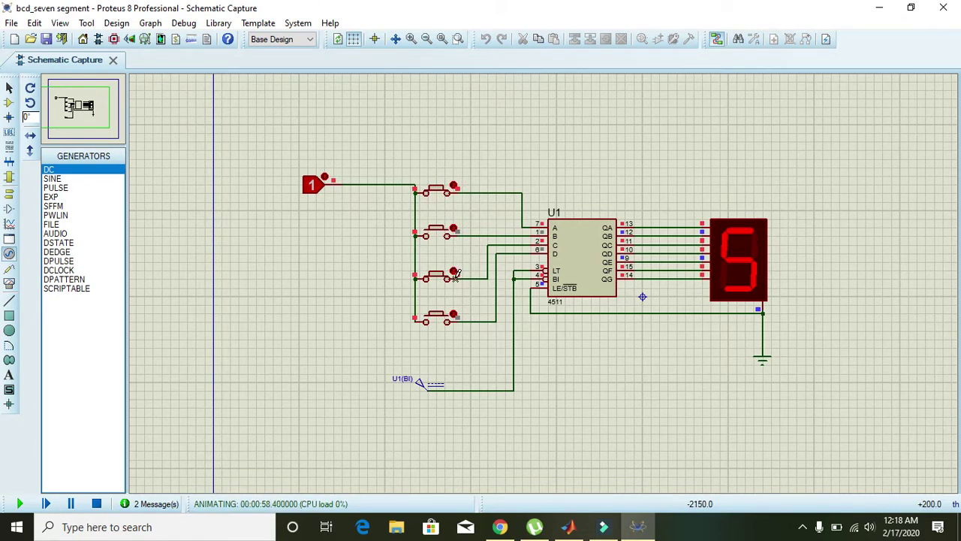
pyautogui.click(452, 227)
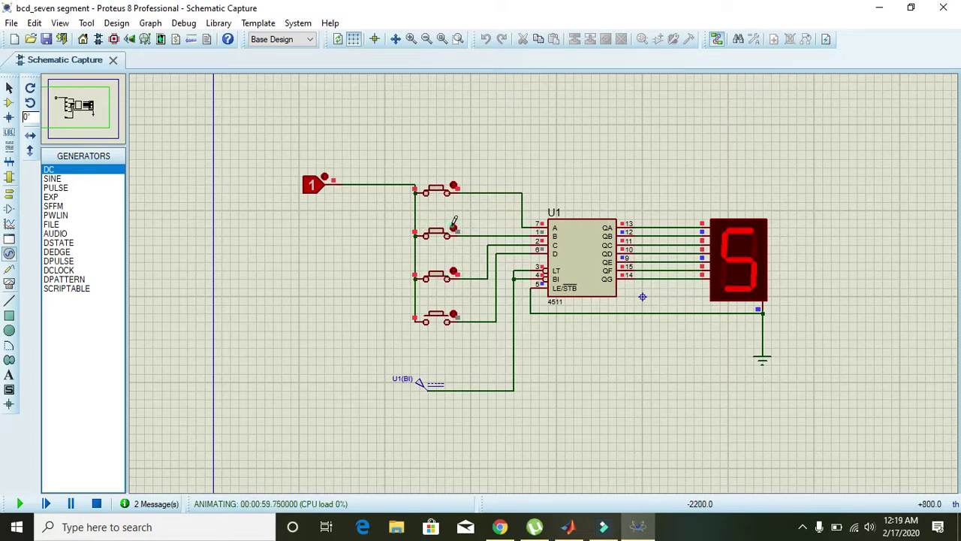
pyautogui.click(455, 182)
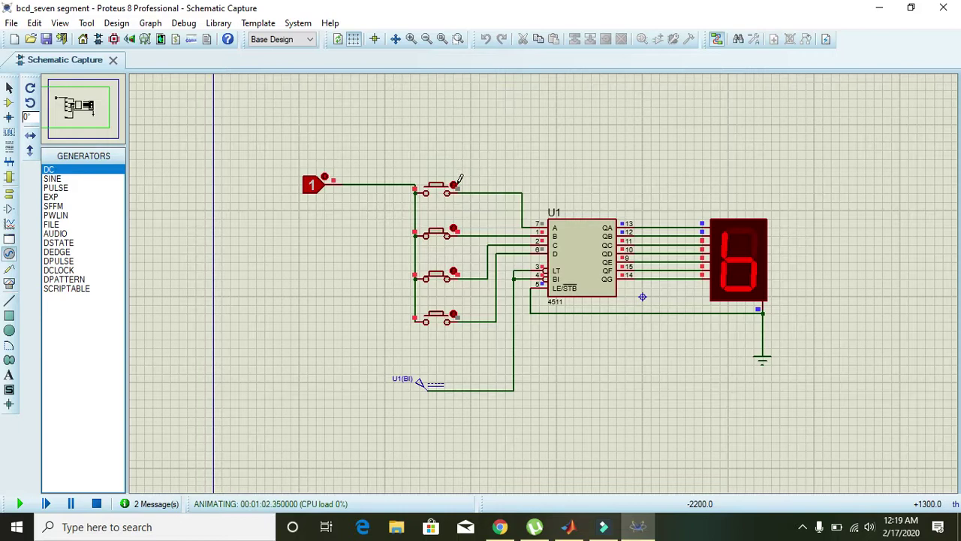
pyautogui.click(456, 182)
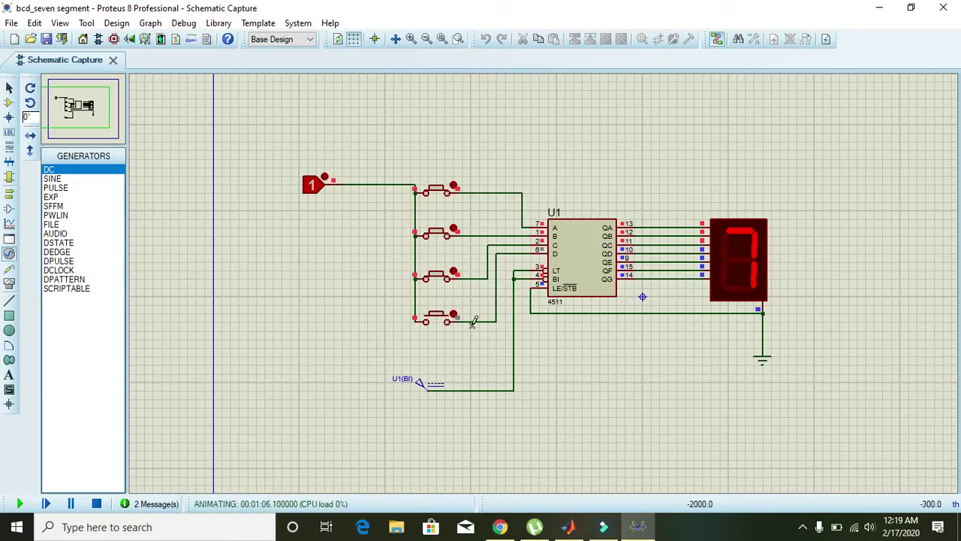
pyautogui.click(455, 310)
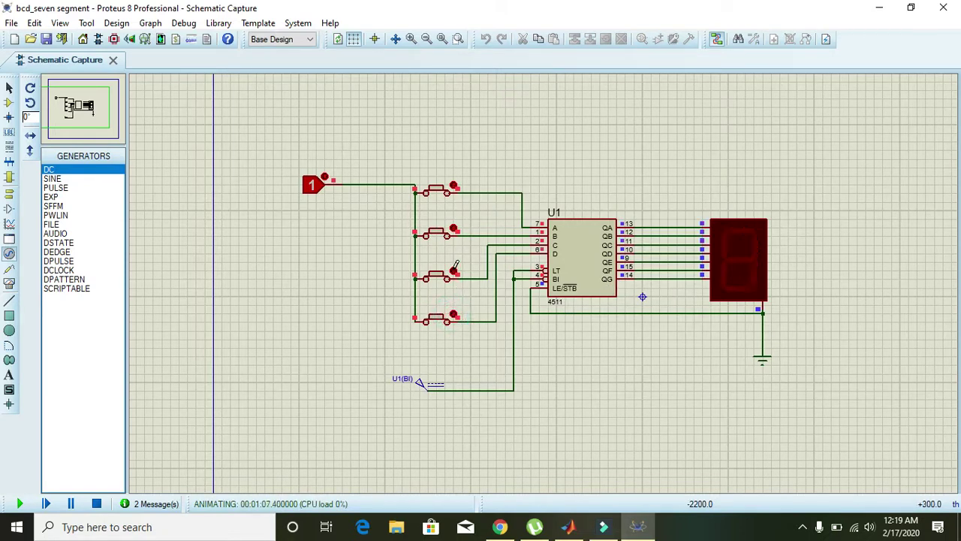
# Toggle the B and A buttons so the display shows 9, then 8, then 9 again
pyautogui.click(455, 229)
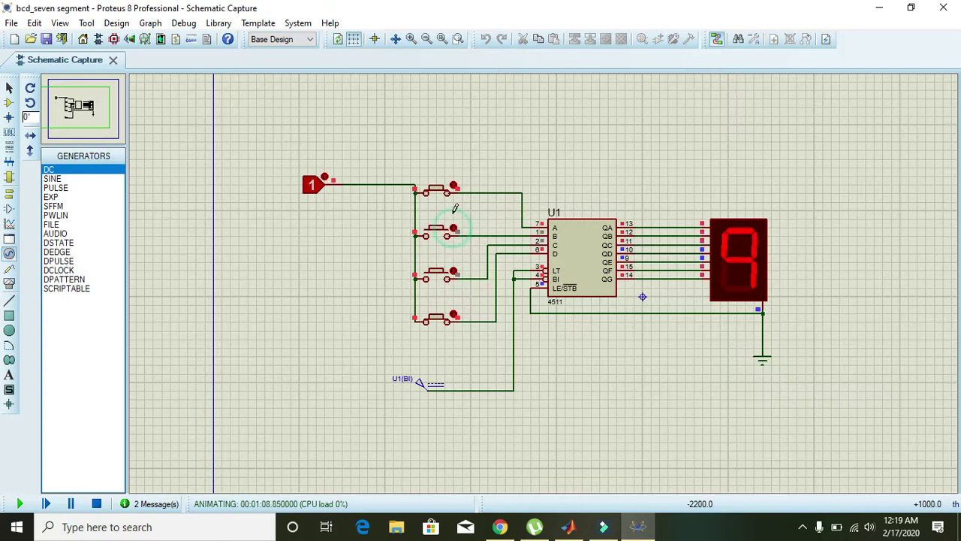
pyautogui.click(454, 181)
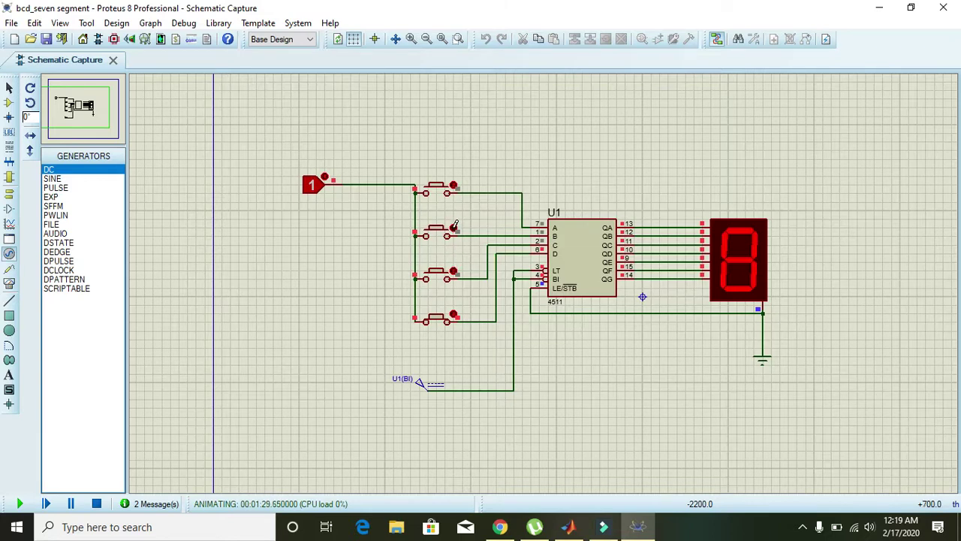
pyautogui.click(452, 181)
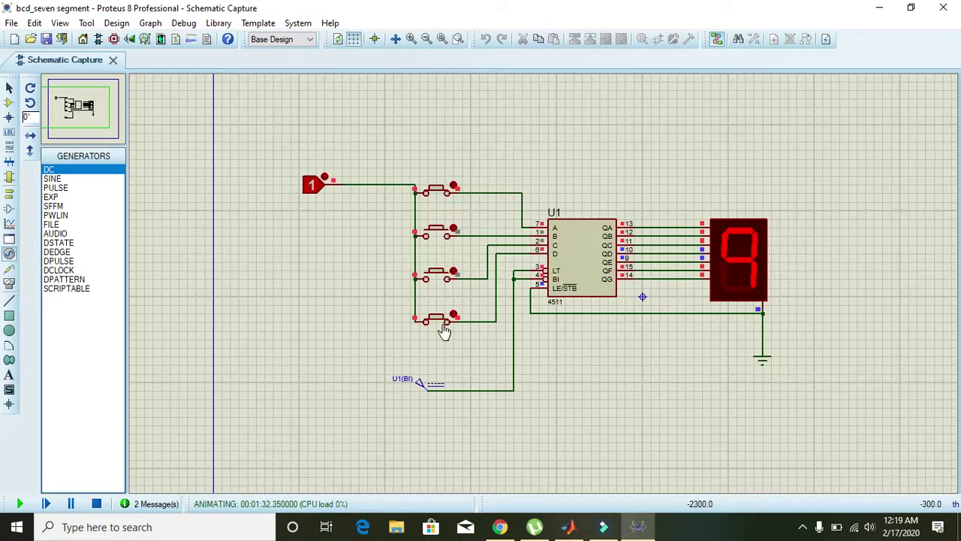